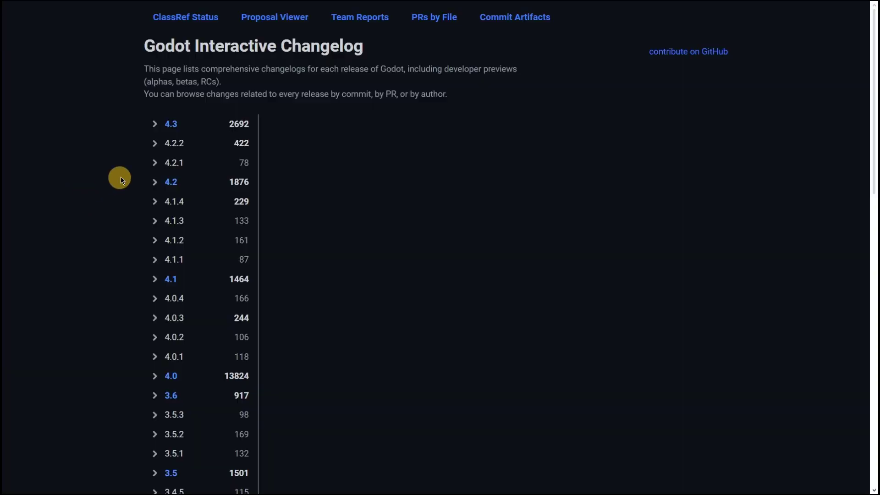
# Expand the 4.3 and 4.2 releases and scroll through 4.2's builds down to dev1.
pyautogui.moveTo(148, 50); pyautogui.dragTo(428, 45)
pyautogui.click(429, 45)
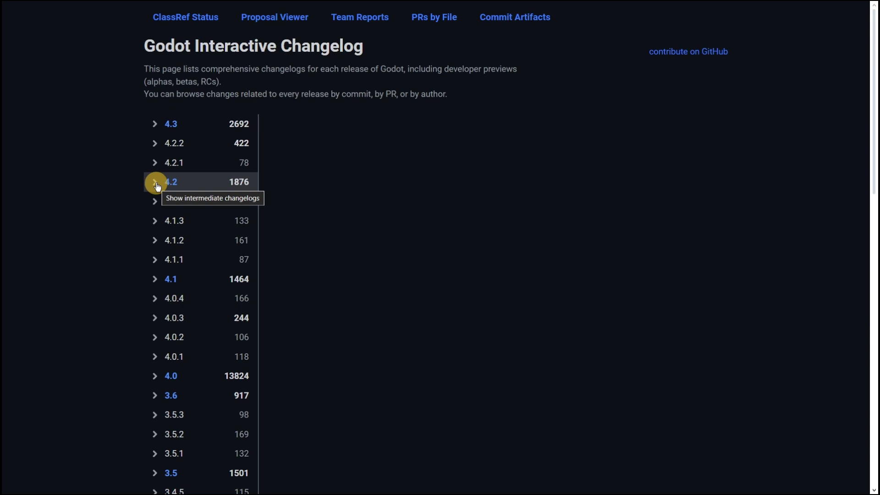
pyautogui.click(153, 125)
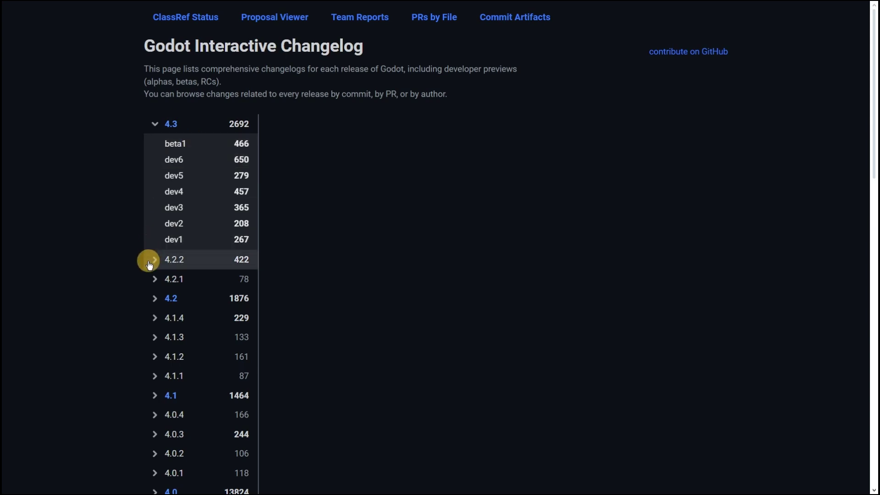
pyautogui.click(154, 300)
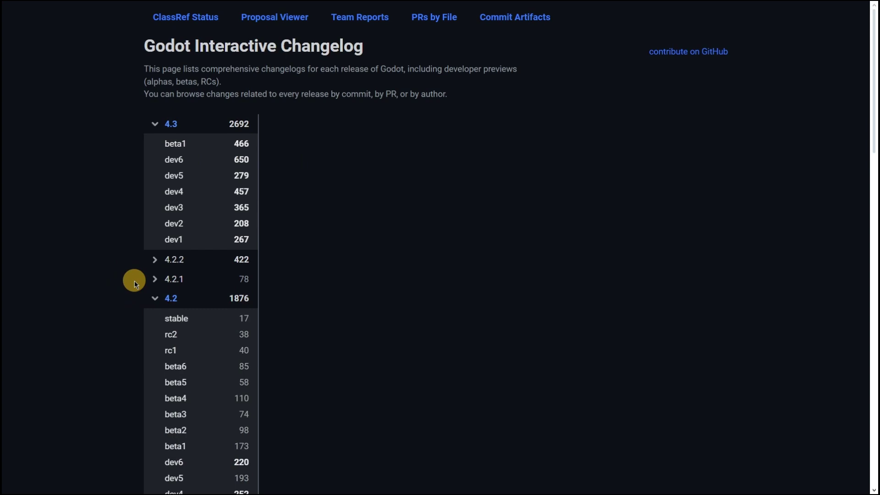
pyautogui.scroll(-1, 133, 280)
pyautogui.scroll(-3, 141, 249)
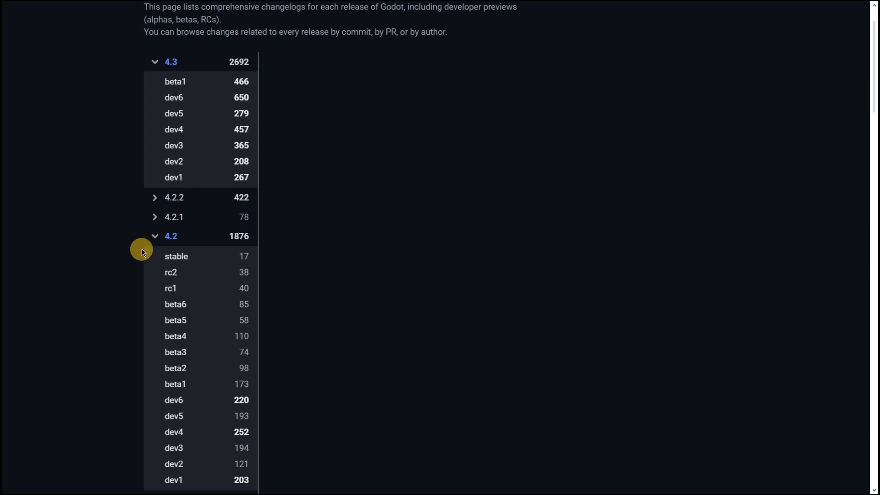
# Scroll back up to review the 4.3 and 4.2 change counts in the changelog list.
pyautogui.scroll(2, 141, 249)
pyautogui.scroll(1, 142, 249)
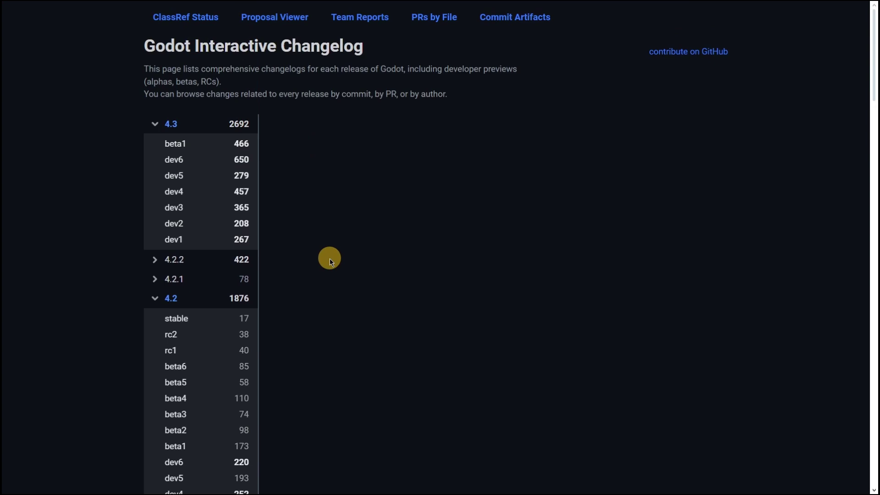
pyautogui.moveTo(237, 133)
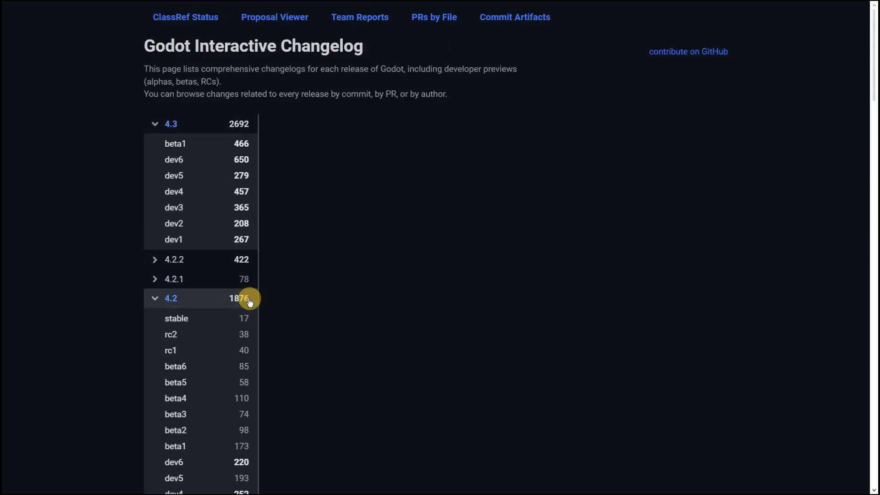
pyautogui.moveTo(247, 303)
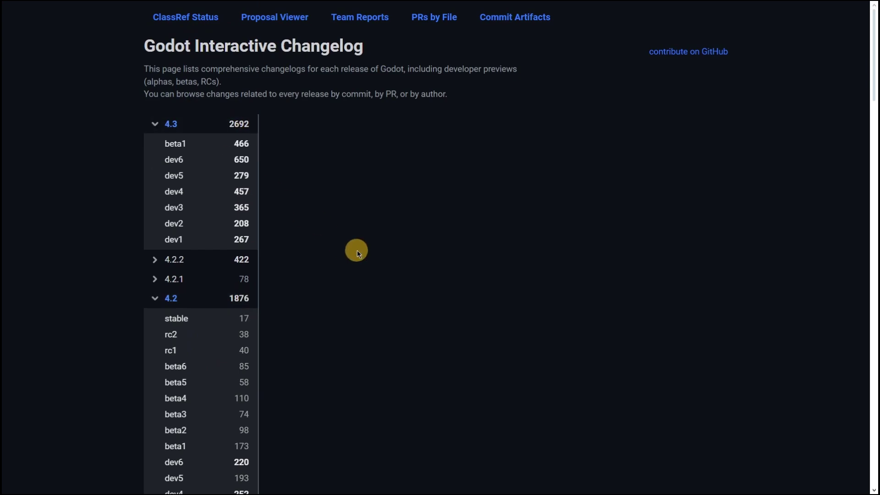
pyautogui.scroll(-3, 357, 250)
pyautogui.scroll(3, 373, 303)
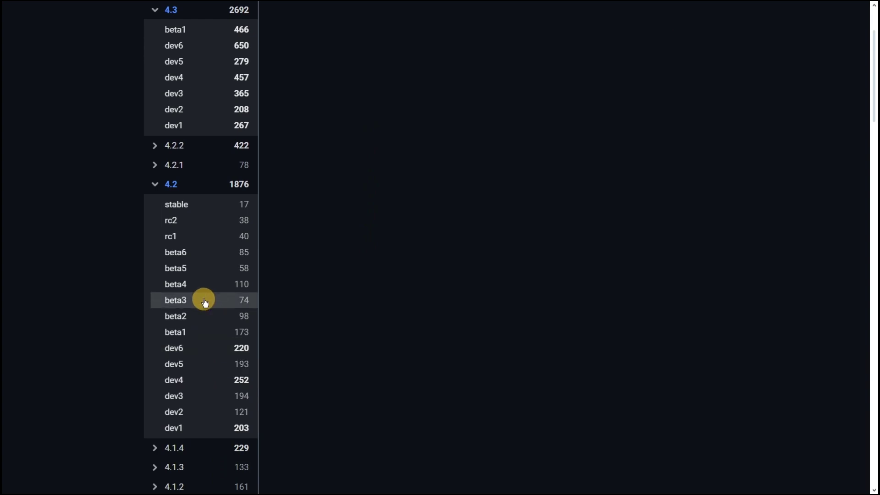
pyautogui.scroll(3, 345, 325)
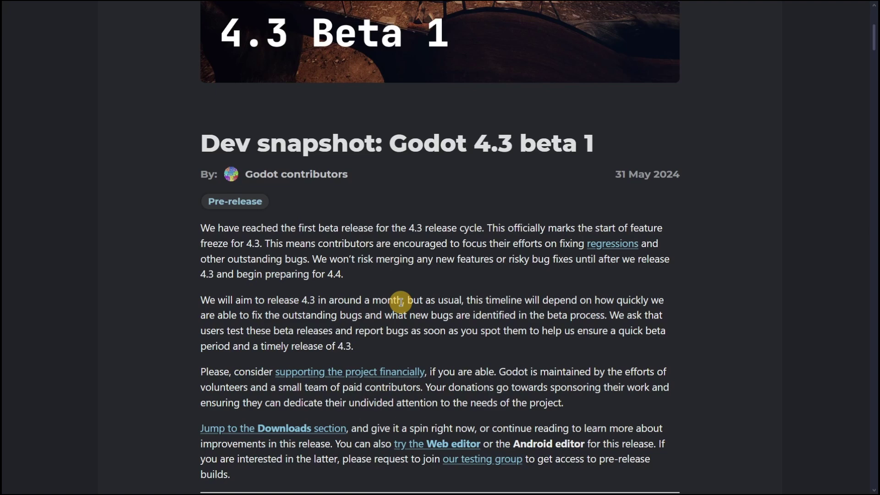
pyautogui.scroll(6, 401, 302)
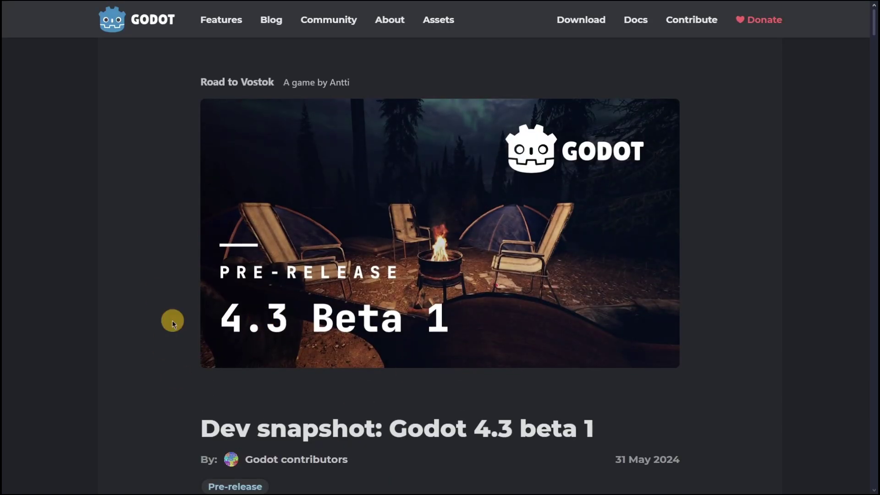
pyautogui.scroll(-6, 436, 334)
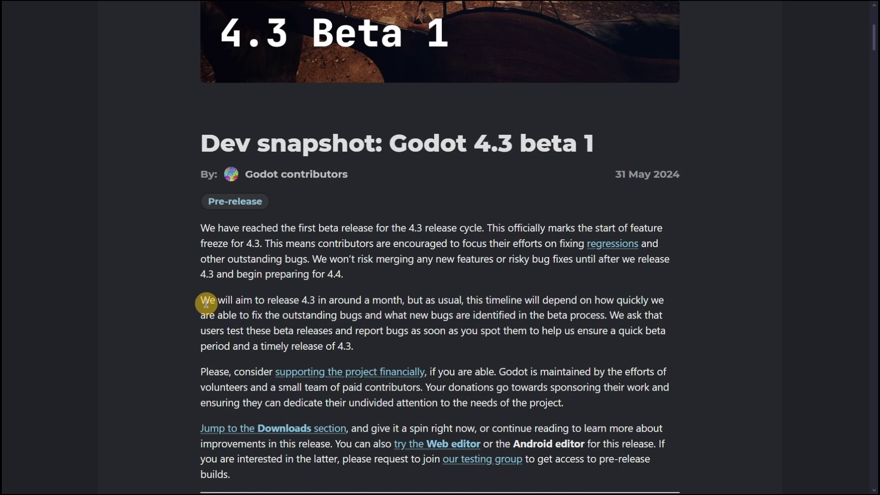
pyautogui.moveTo(202, 302); pyautogui.dragTo(407, 302)
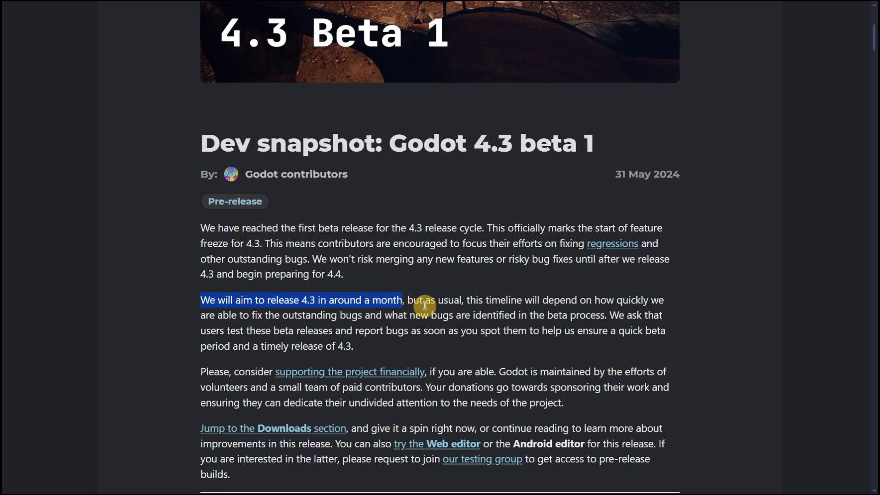
pyautogui.moveTo(406, 300); pyautogui.dragTo(614, 322)
pyautogui.click(548, 331)
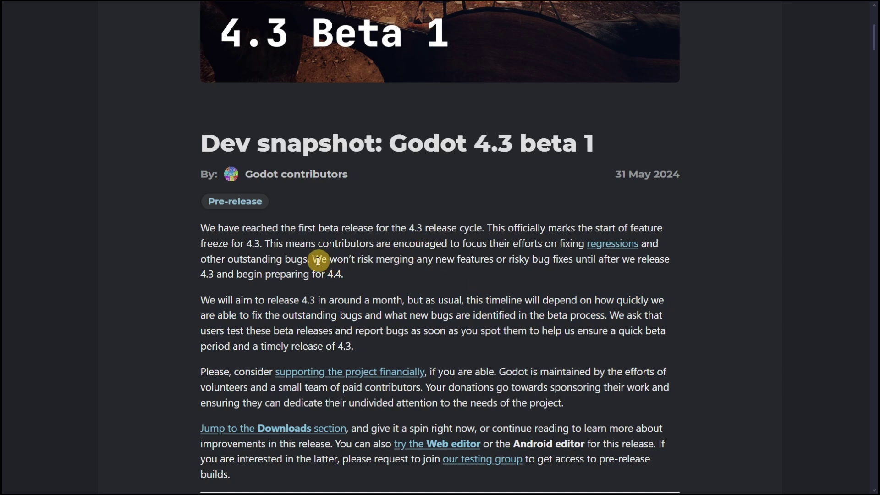
pyautogui.moveTo(313, 259); pyautogui.dragTo(360, 275)
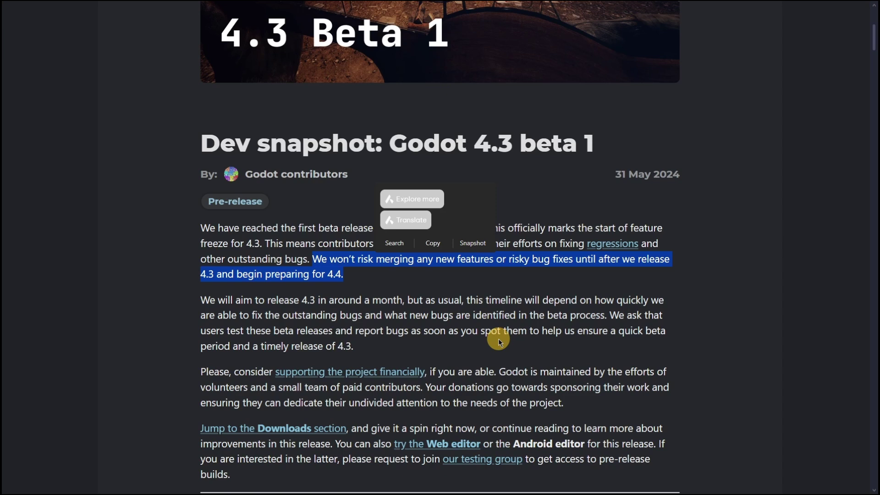
pyautogui.click(360, 299)
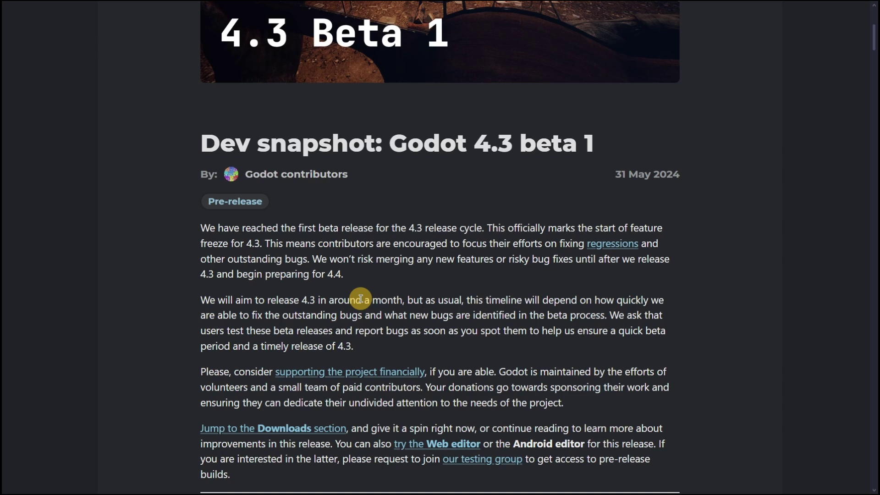
pyautogui.moveTo(200, 301); pyautogui.dragTo(402, 301)
pyautogui.click(414, 315)
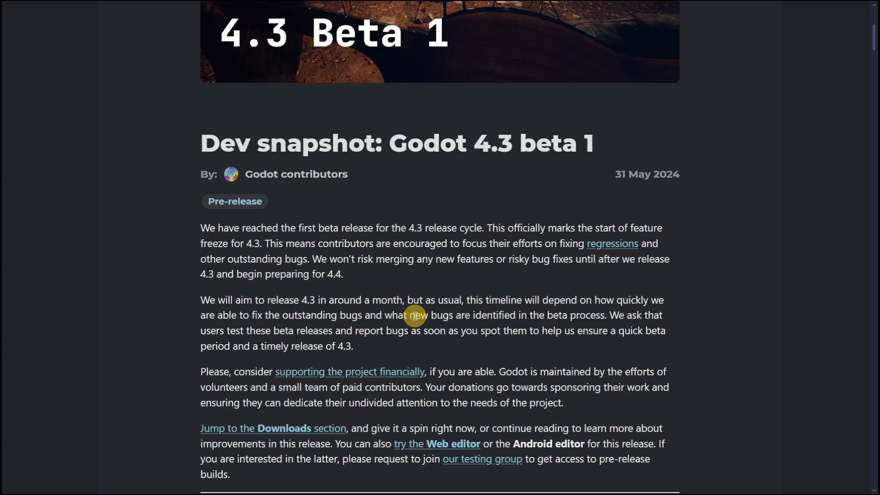
pyautogui.scroll(-8, 414, 315)
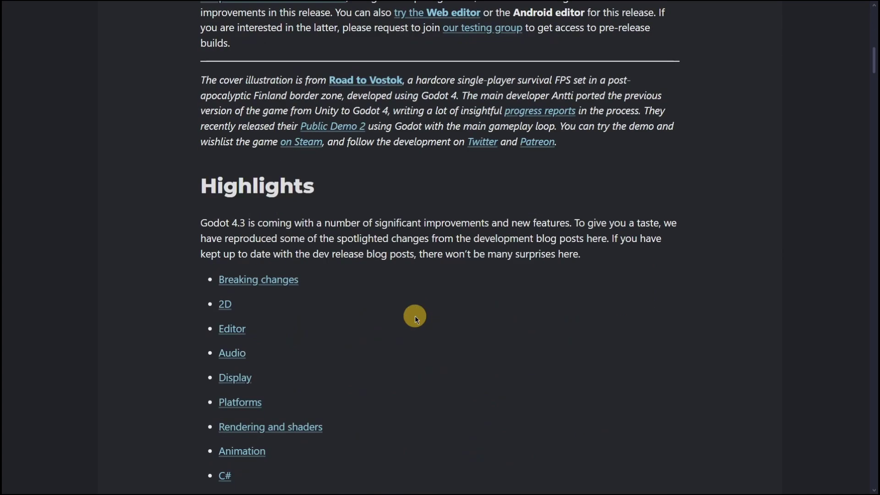
pyautogui.scroll(13, 414, 315)
pyautogui.scroll(-4, 414, 315)
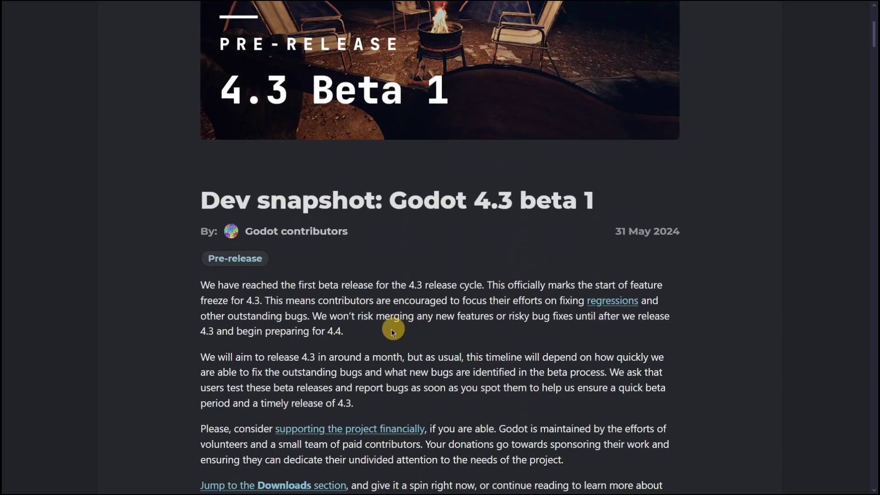
pyautogui.scroll(-1, 347, 335)
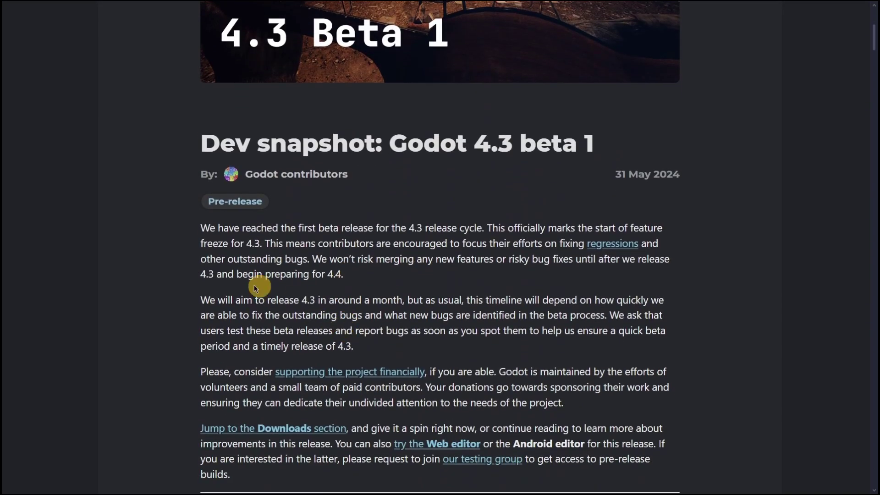
pyautogui.moveTo(201, 303); pyautogui.dragTo(404, 303)
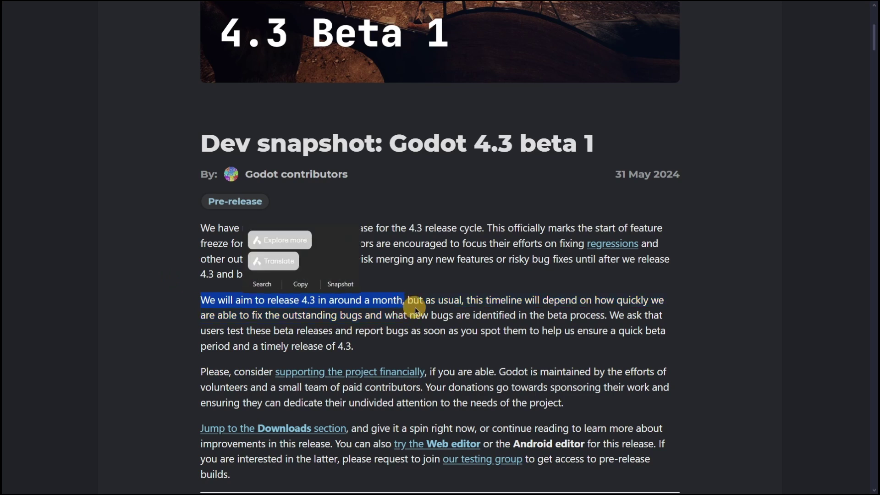
pyautogui.click(415, 305)
pyautogui.moveTo(422, 259); pyautogui.dragTo(572, 259)
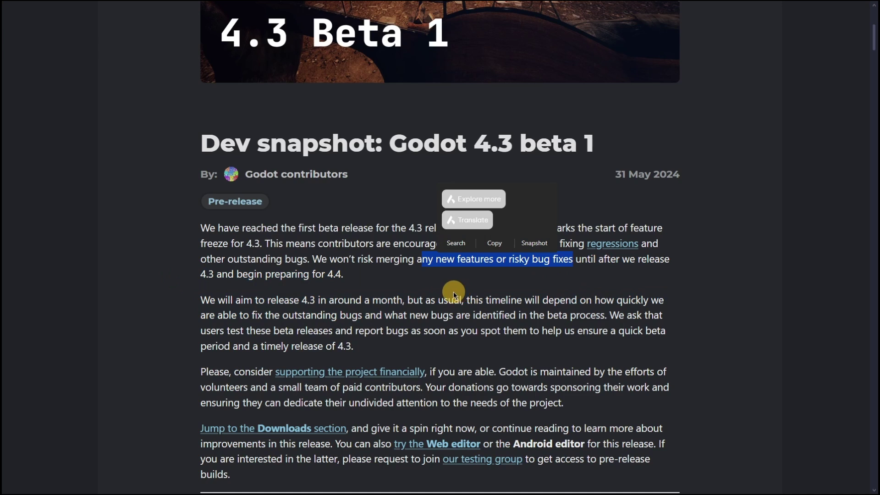
pyautogui.click(354, 284)
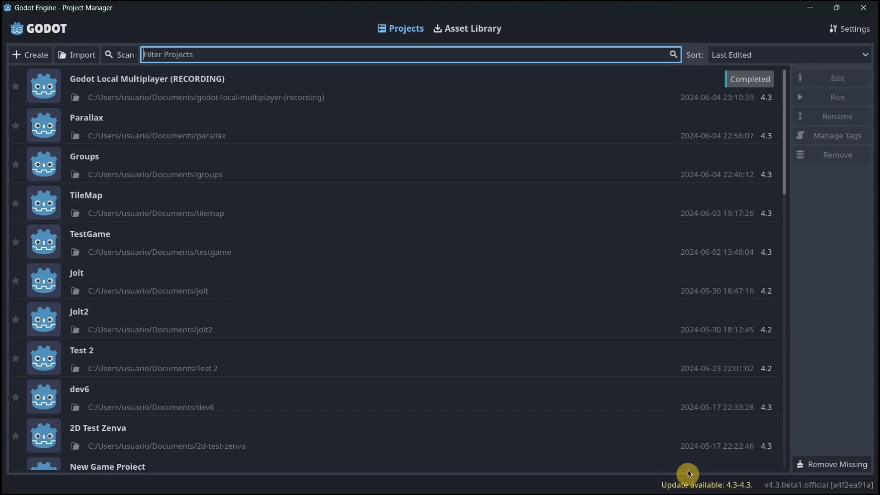
pyautogui.click(837, 29)
pyautogui.click(436, 271)
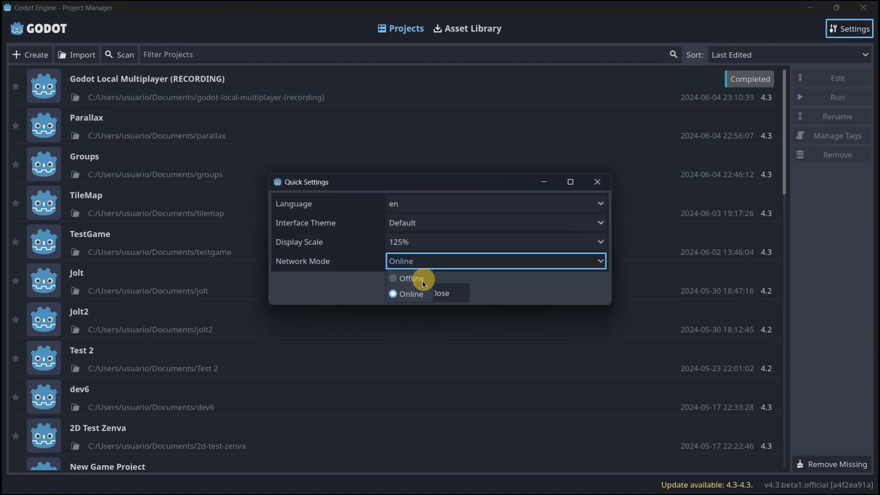
pyautogui.click(413, 293)
pyautogui.click(435, 293)
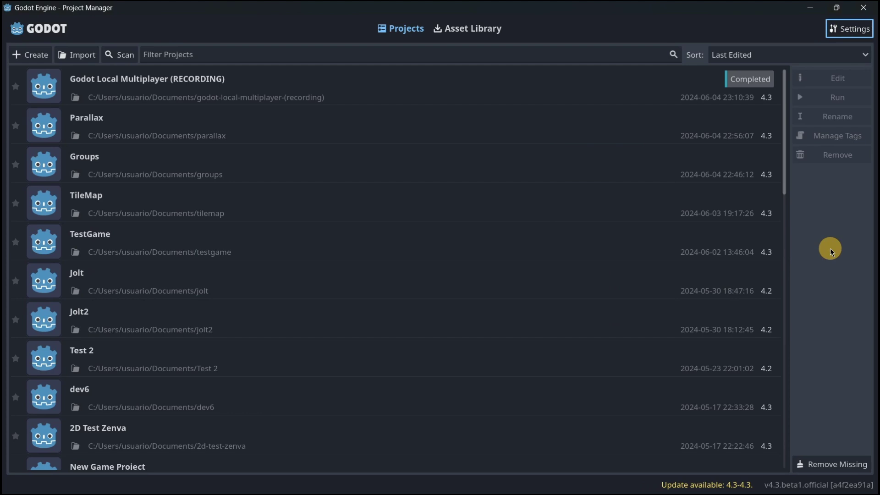
pyautogui.click(37, 55)
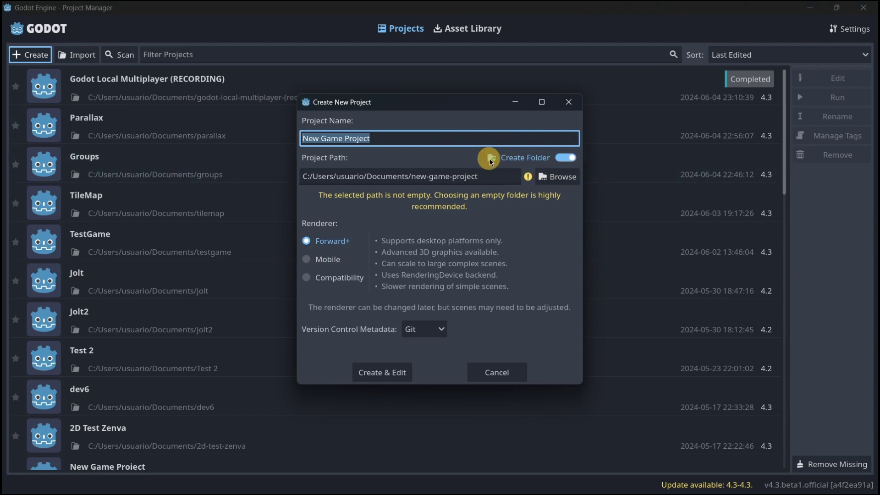
pyautogui.moveTo(488, 174); pyautogui.dragTo(415, 177)
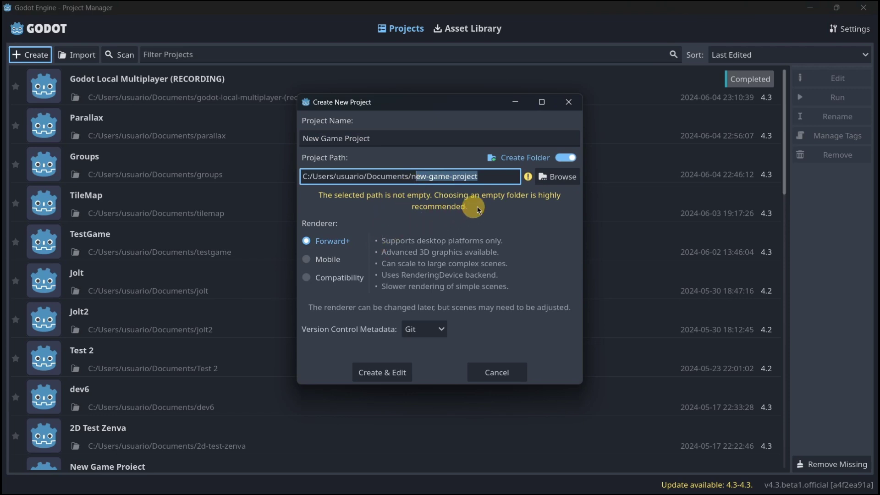
pyautogui.click(562, 186)
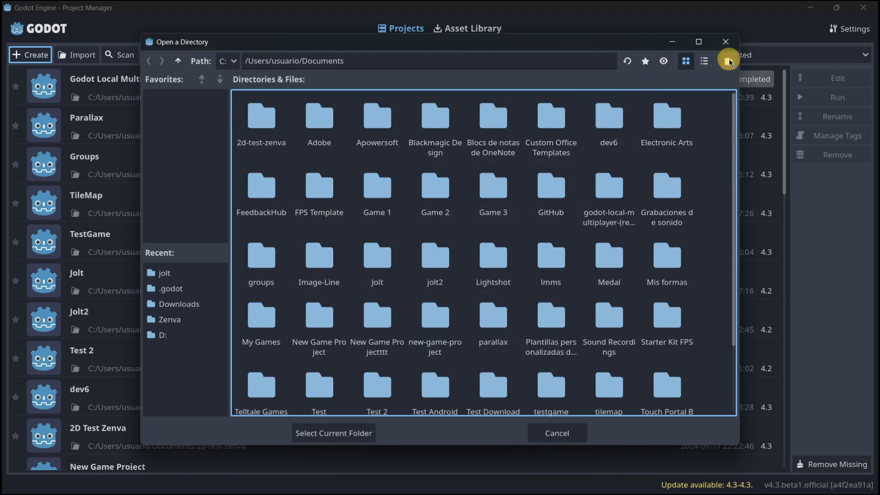
pyautogui.click(546, 430)
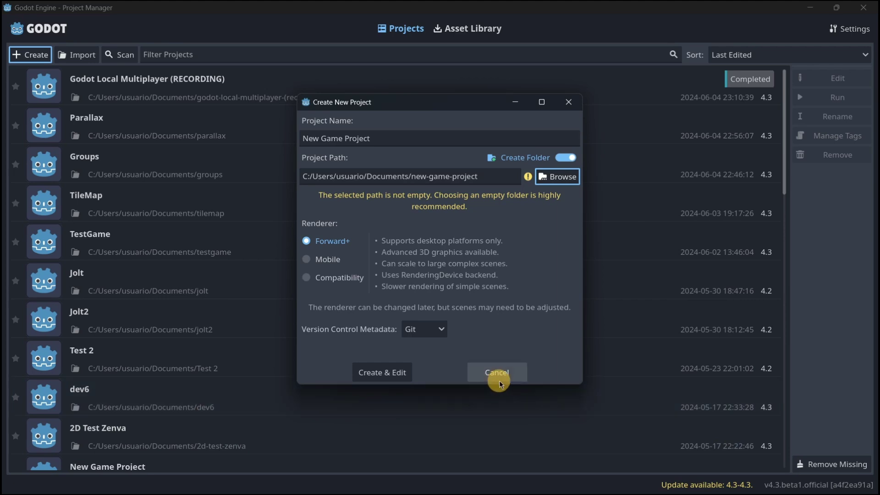
pyautogui.click(499, 380)
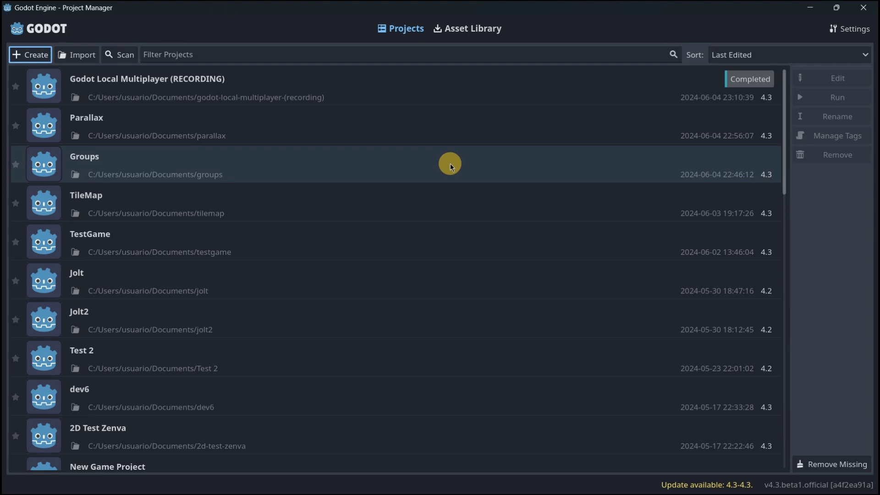
# Open the Groups project and show the groups of the Node3D node.
pyautogui.doubleClick(450, 163)
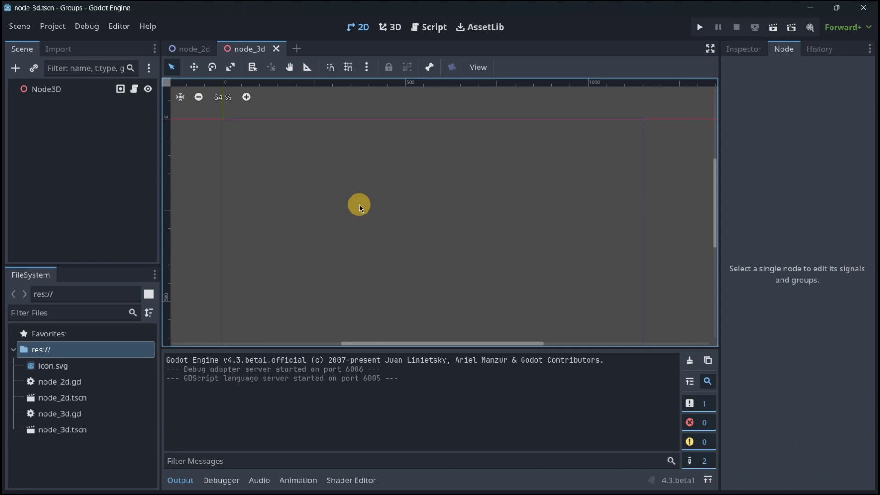
pyautogui.click(82, 89)
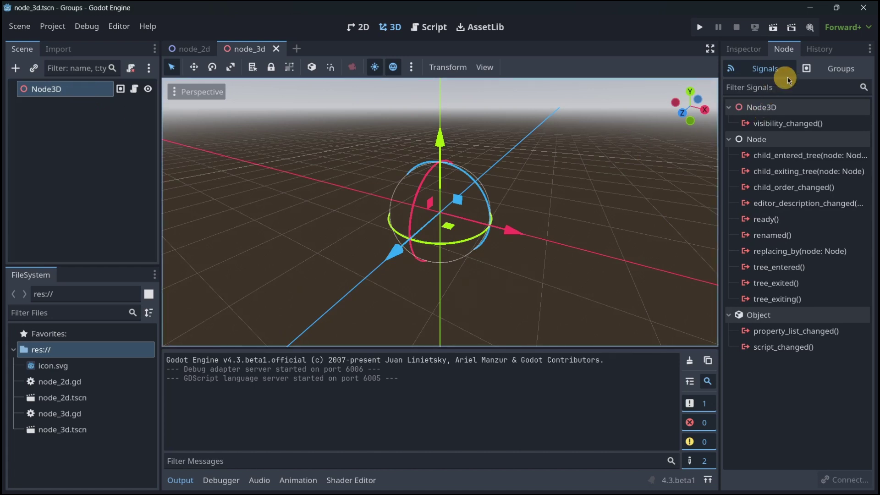
pyautogui.click(810, 73)
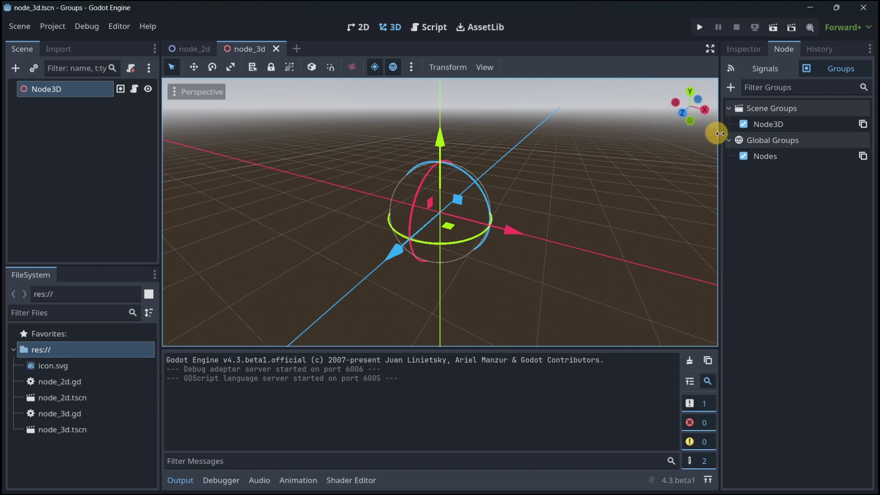
# Remove Node3D from its Node3D scene group and add it back.
pyautogui.click(744, 124)
pyautogui.click(744, 124)
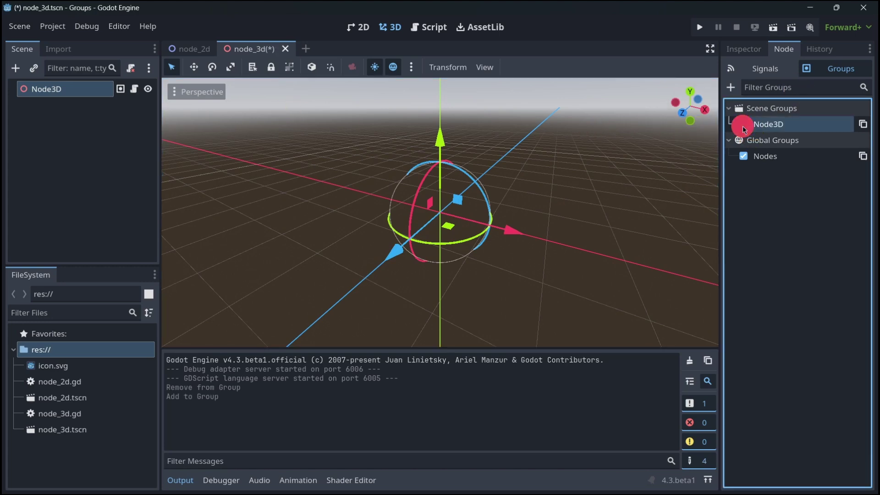
pyautogui.click(743, 123)
pyautogui.click(742, 123)
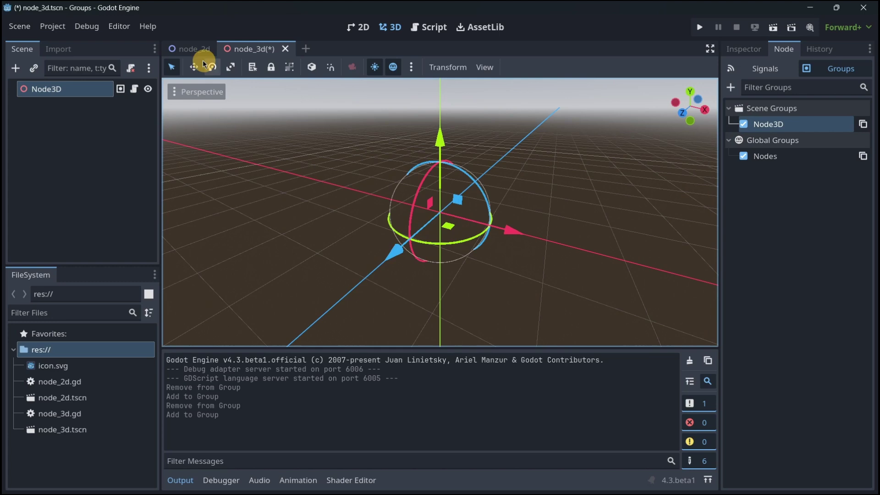
pyautogui.moveTo(745, 160)
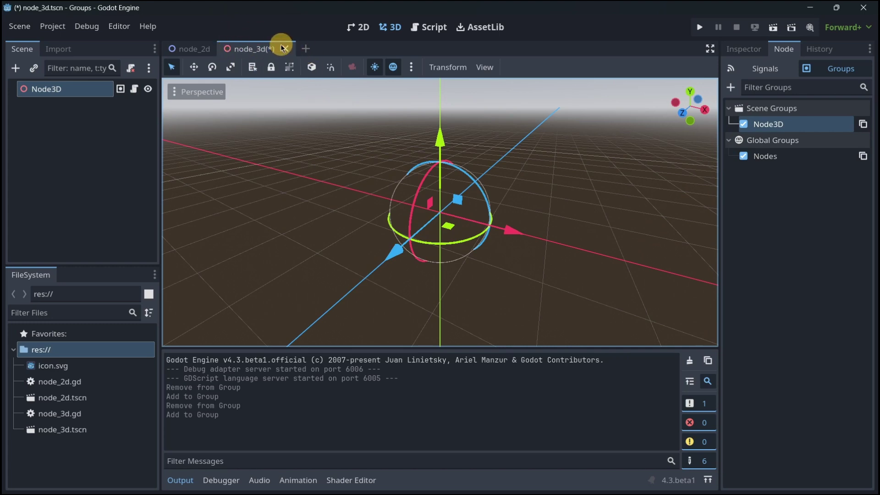
# In the node_2d scene, toggle Node2D's Nodes global group membership repeatedly, leaving it in the group.
pyautogui.click(186, 49)
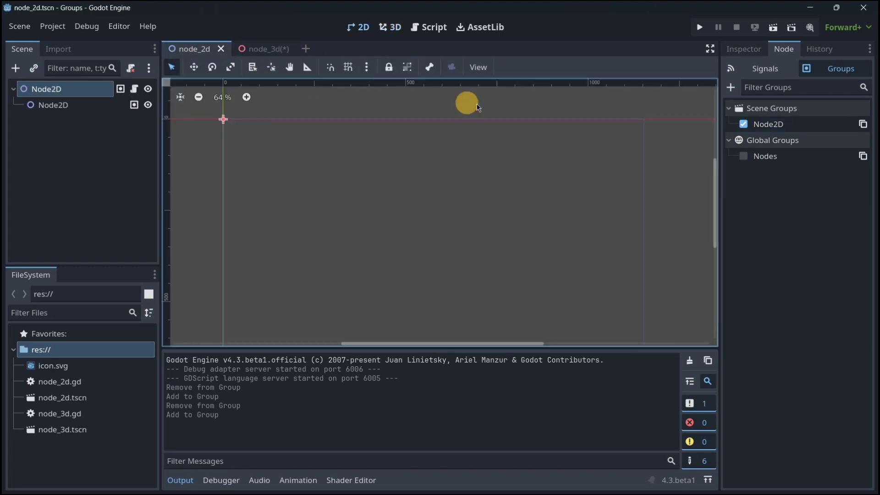
pyautogui.click(744, 156)
pyautogui.click(743, 156)
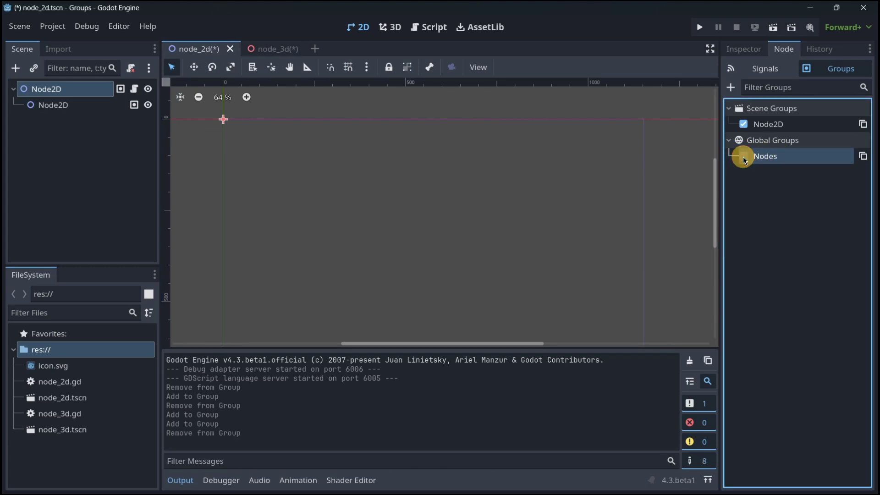
pyautogui.click(743, 156)
pyautogui.click(743, 157)
pyautogui.click(743, 157)
pyautogui.click(744, 157)
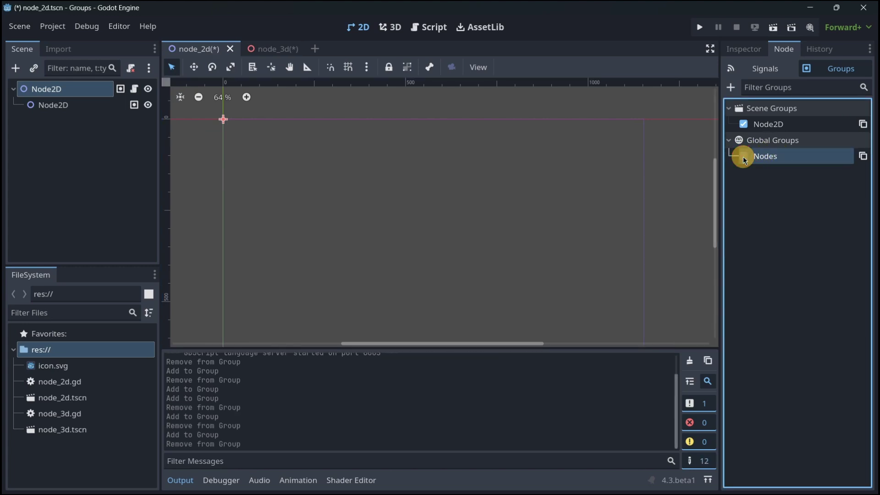
pyautogui.click(744, 157)
pyautogui.click(743, 156)
pyautogui.click(744, 156)
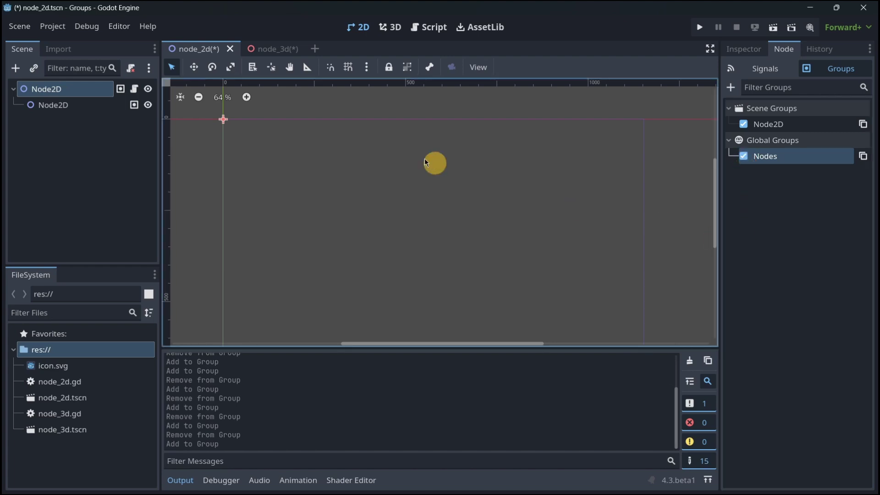
# Compare groups across the node_3d and node_2d scenes, ending on node_2d's attached script.
pyautogui.click(275, 49)
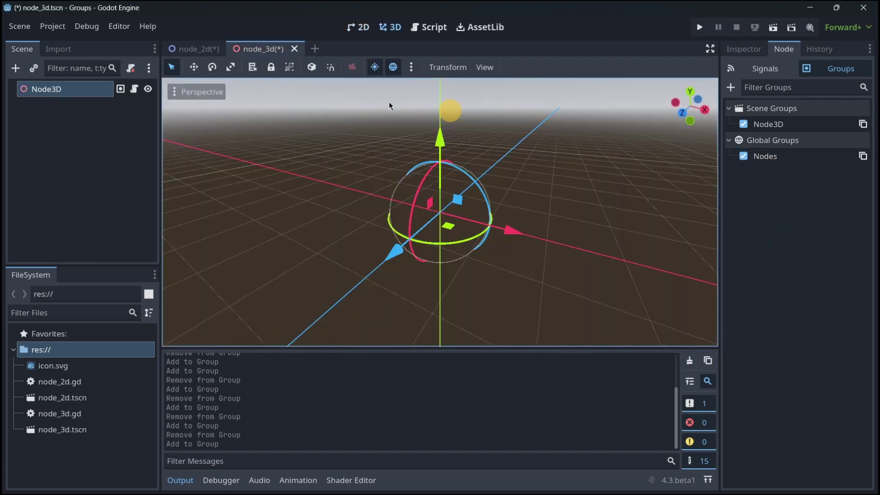
pyautogui.click(180, 49)
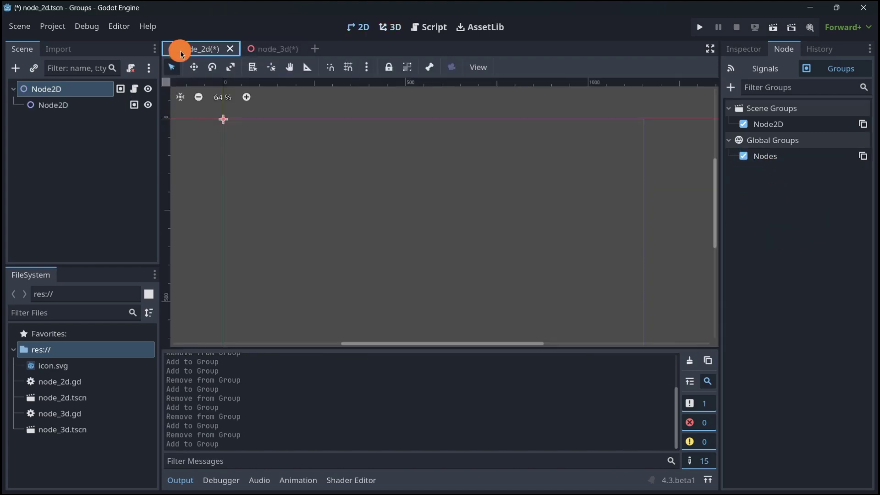
pyautogui.click(277, 49)
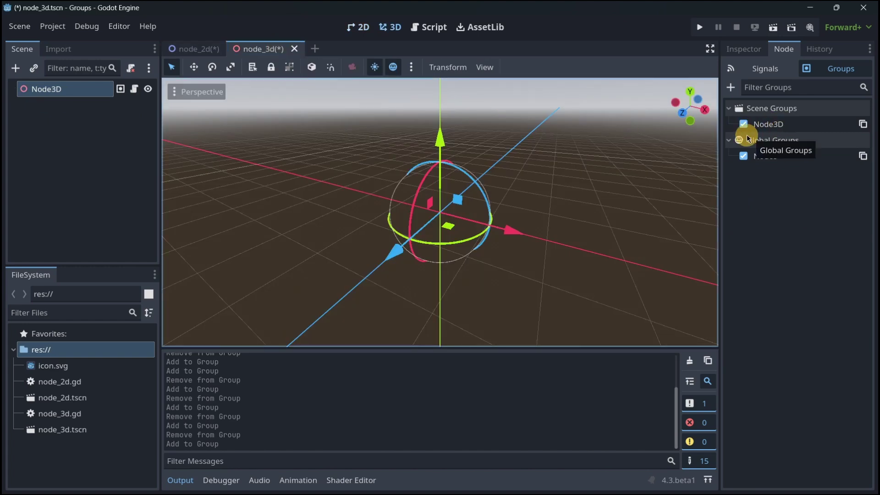
pyautogui.click(863, 125)
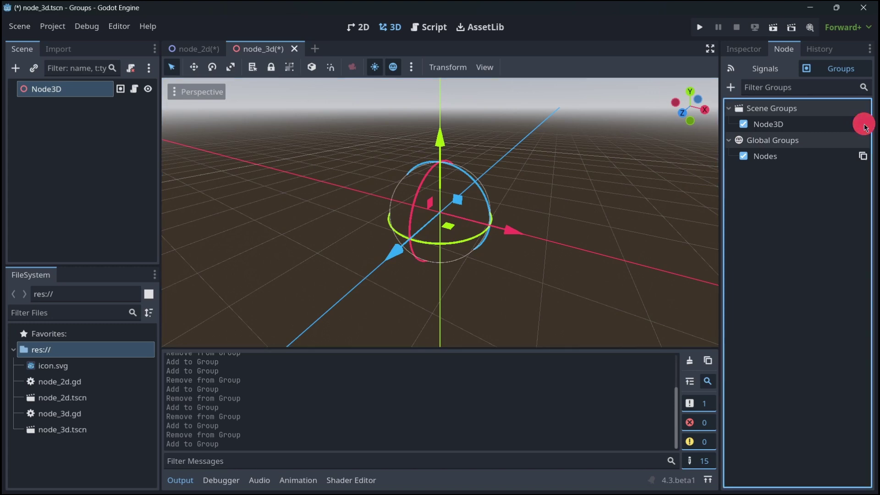
pyautogui.click(193, 49)
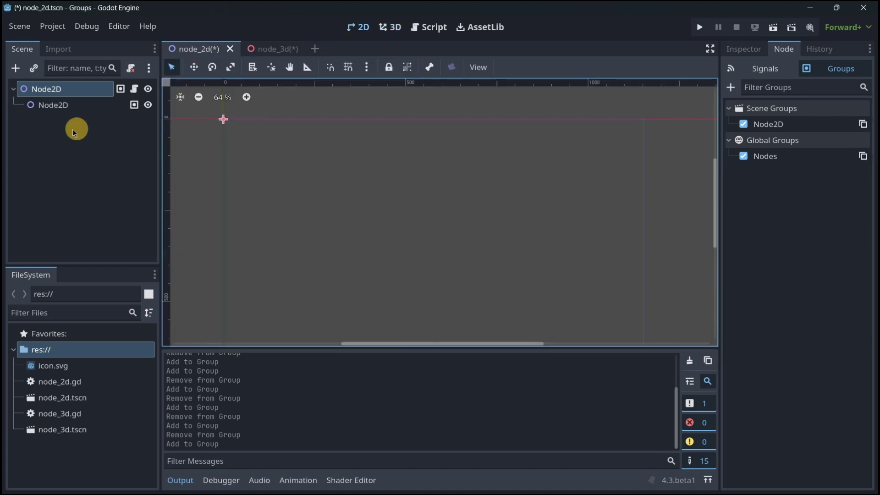
pyautogui.click(133, 89)
# Add a TileMapLayer child, found by searching 'tile', under the root Node beside the TileMap.
pyautogui.click(492, 149)
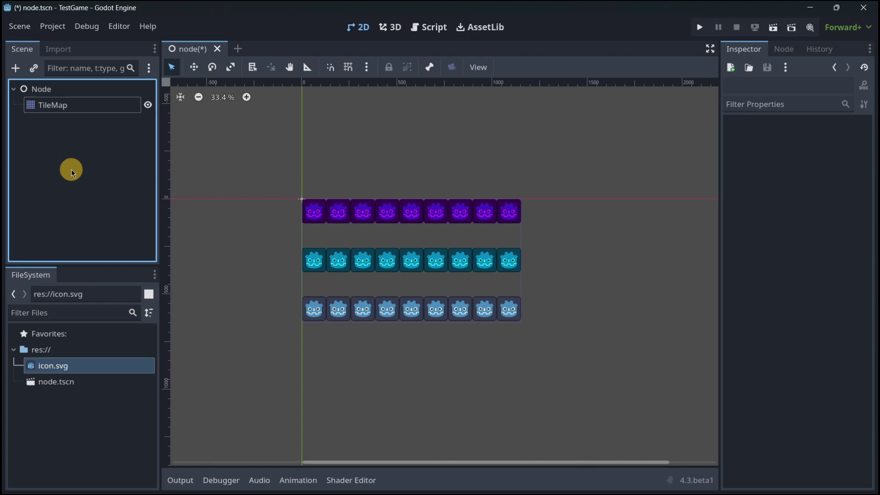
pyautogui.click(50, 89)
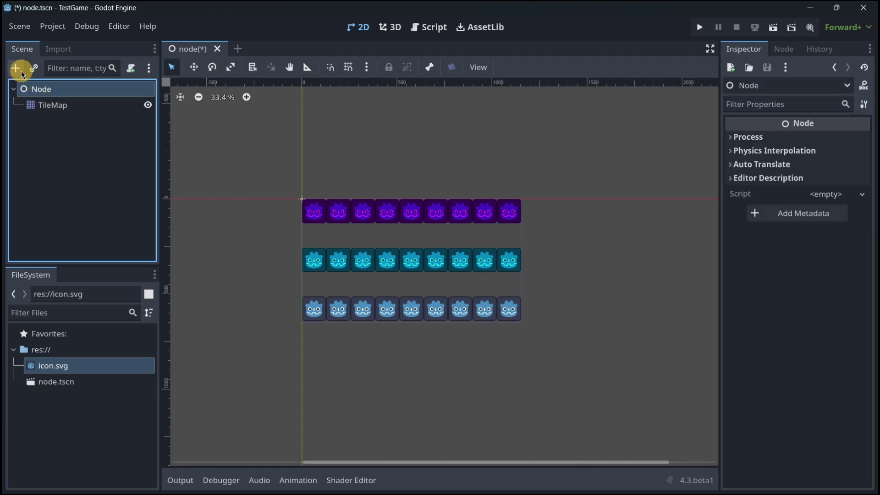
pyautogui.click(17, 69)
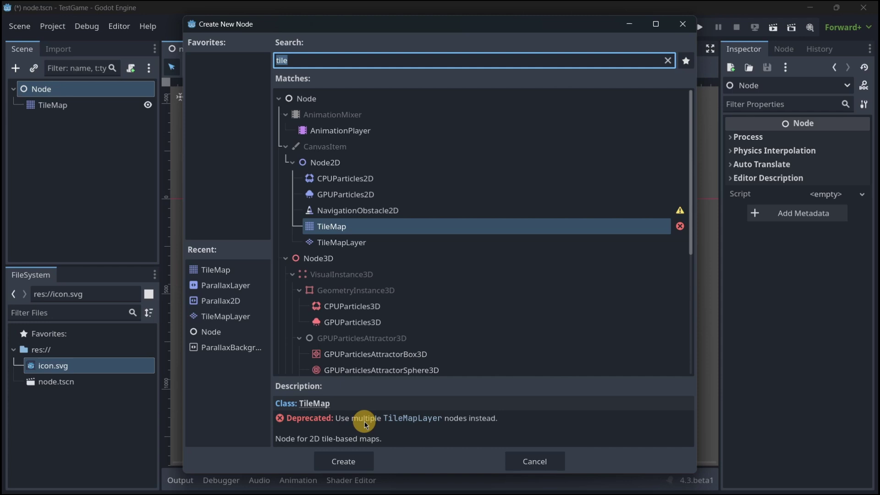
pyautogui.click(345, 246)
pyautogui.click(345, 246)
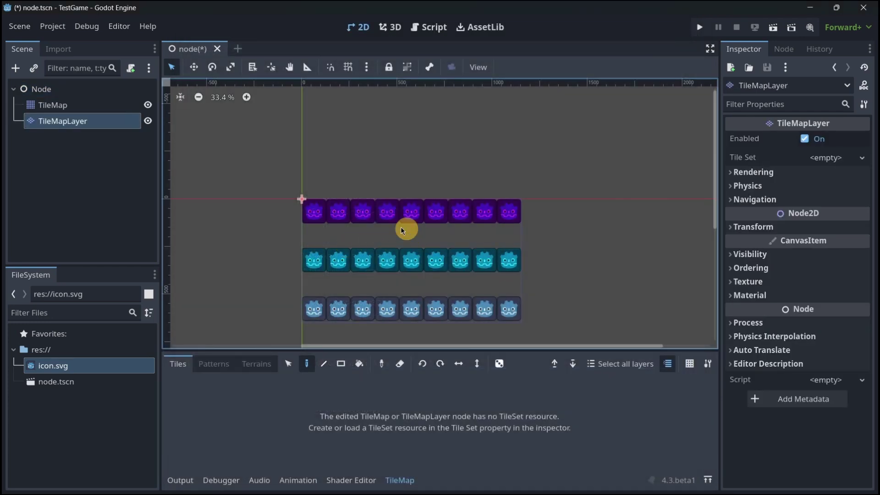
pyautogui.click(64, 104)
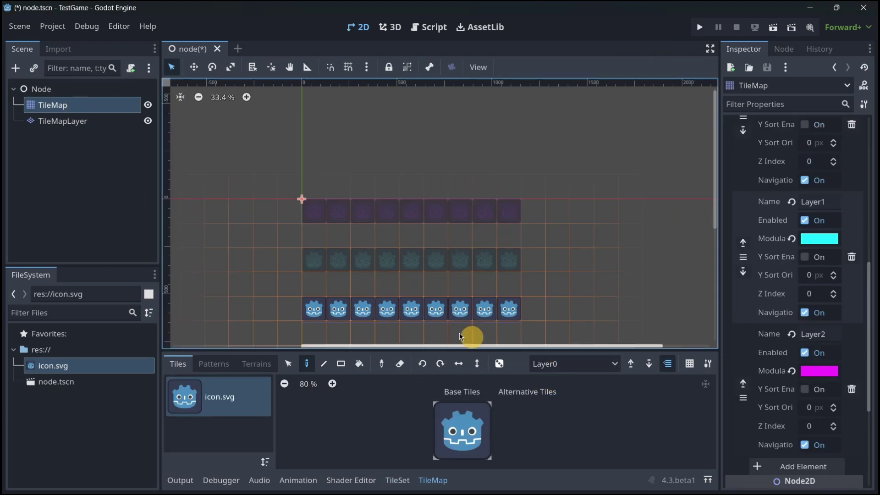
pyautogui.click(552, 364)
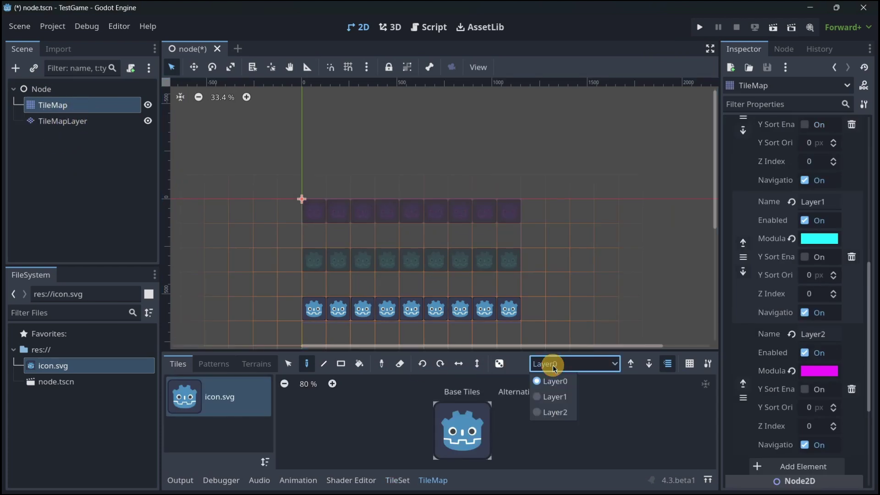
pyautogui.click(553, 365)
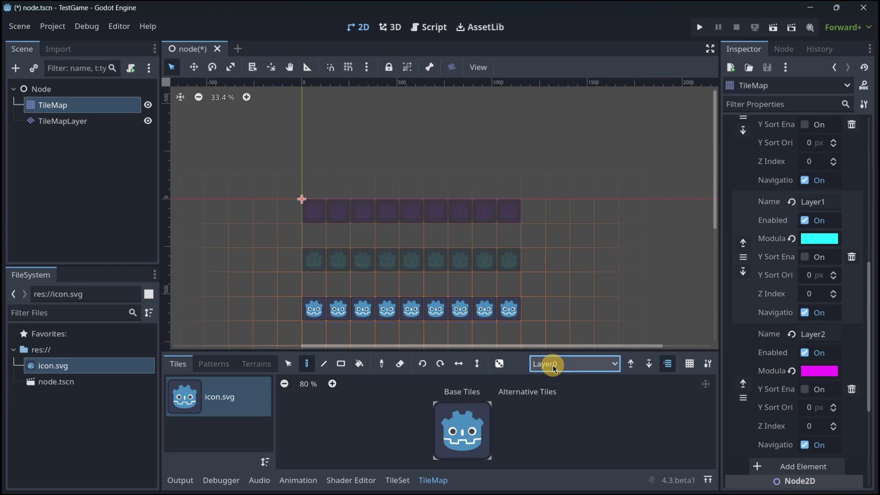
pyautogui.click(83, 124)
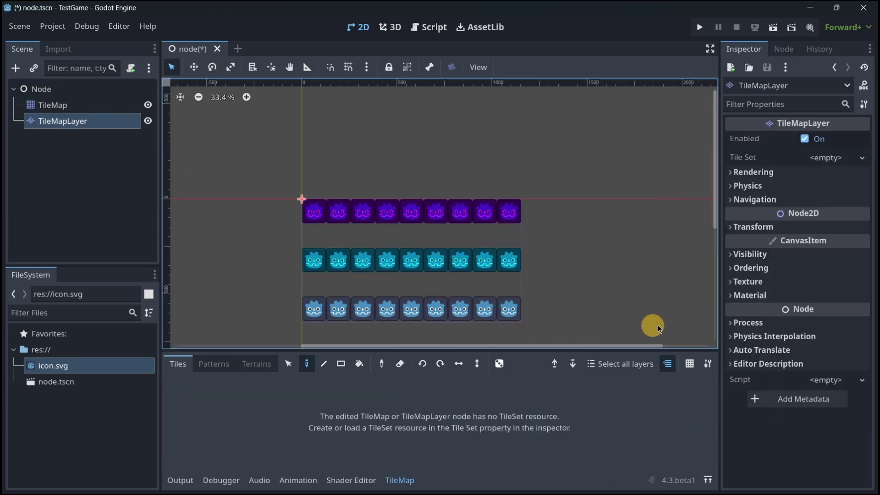
pyautogui.click(751, 174)
pyautogui.click(750, 173)
pyautogui.click(751, 200)
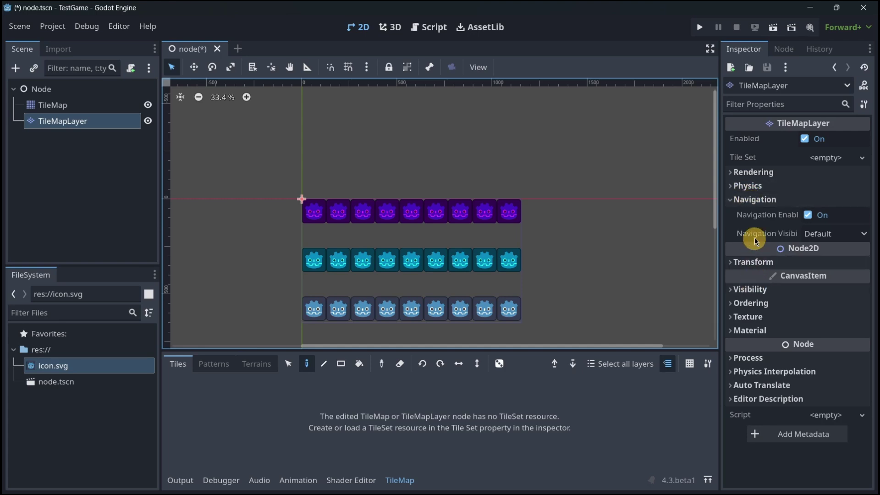
pyautogui.click(751, 200)
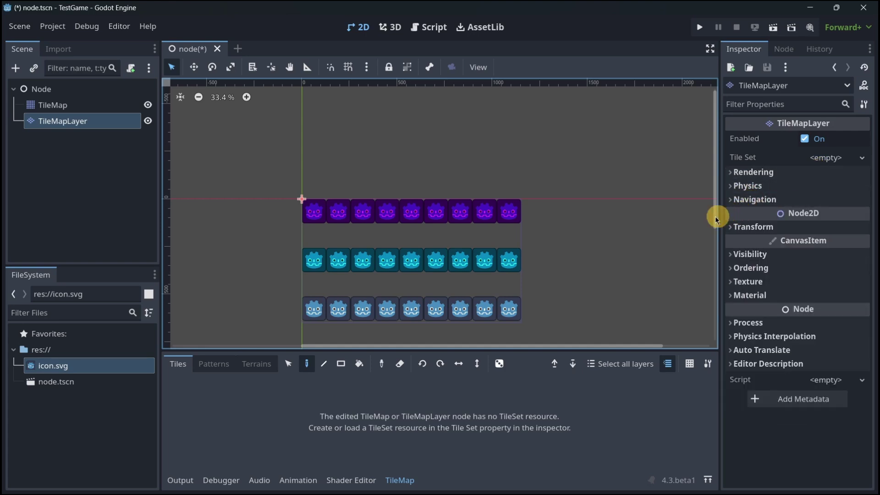
pyautogui.click(98, 106)
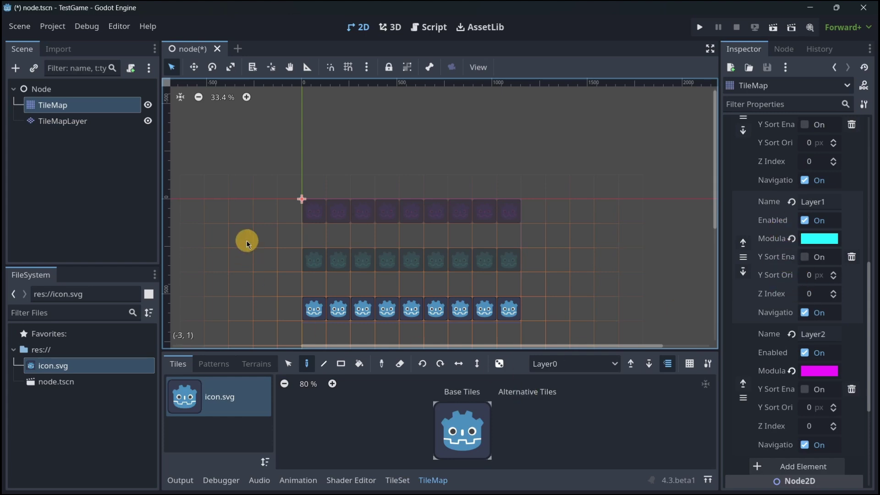
pyautogui.click(112, 120)
pyautogui.click(821, 158)
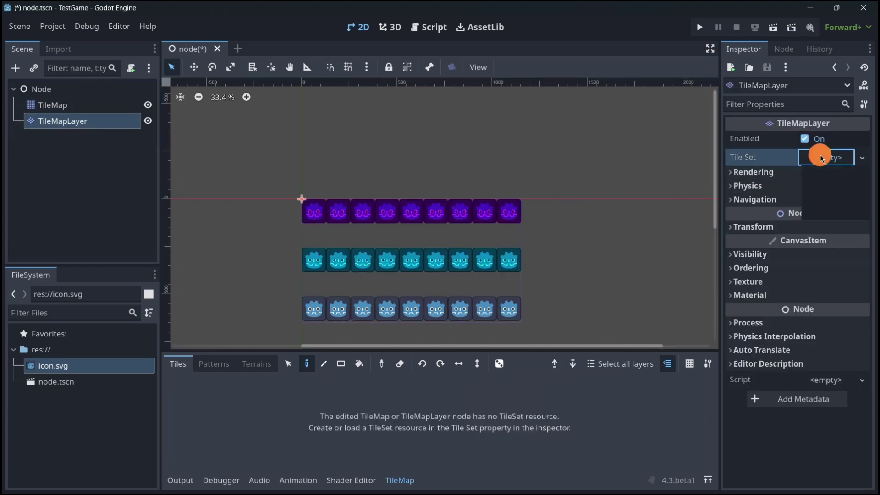
pyautogui.click(226, 191)
pyautogui.click(59, 106)
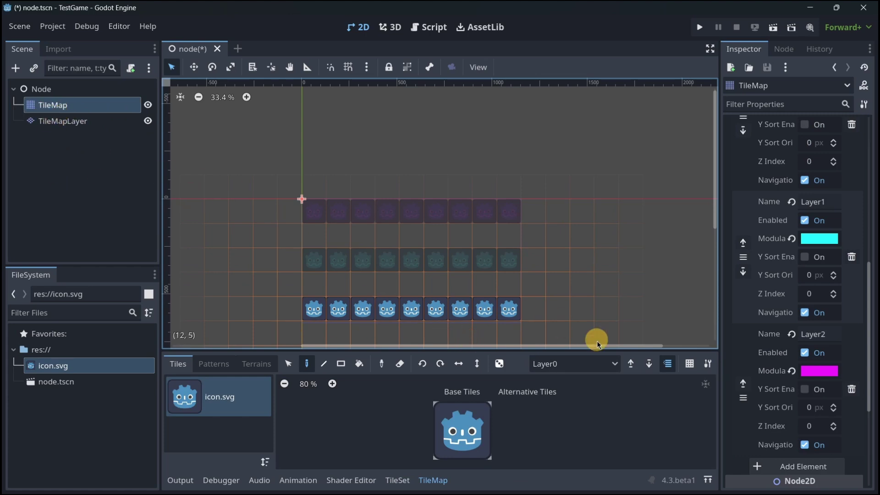
# Extract the TileMap's layers into TileMapLayer nodes Layer0, Layer1 and Layer2.
pyautogui.click(709, 365)
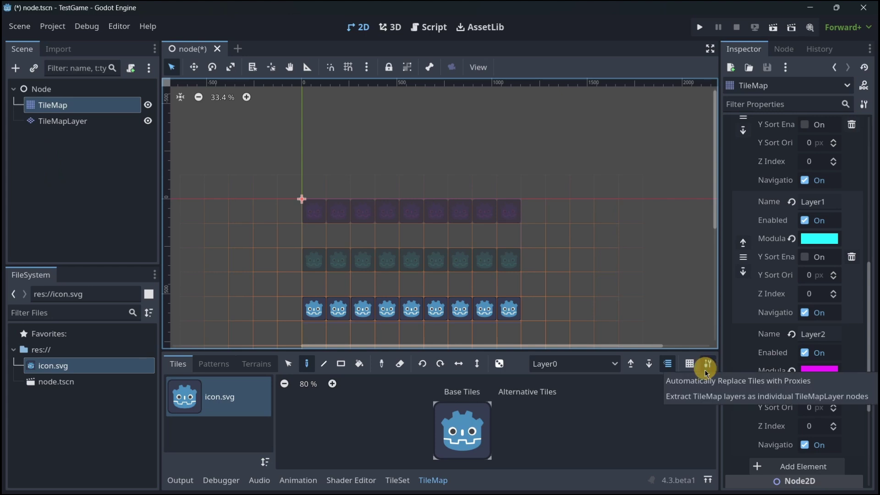
pyautogui.click(699, 397)
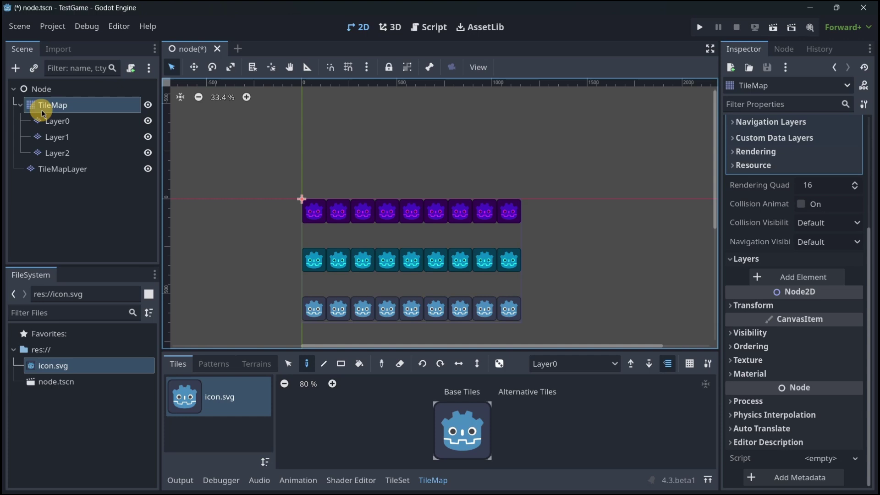
pyautogui.click(82, 123)
pyautogui.click(78, 137)
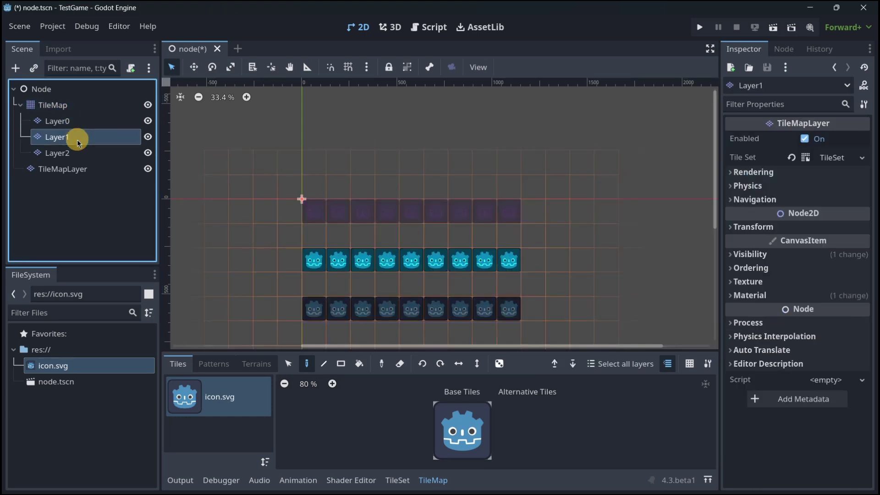
pyautogui.click(69, 153)
# Change the TileMap node's type to Node2D and toggle its visibility off and on.
pyautogui.click(59, 106)
pyautogui.rightClick(59, 108)
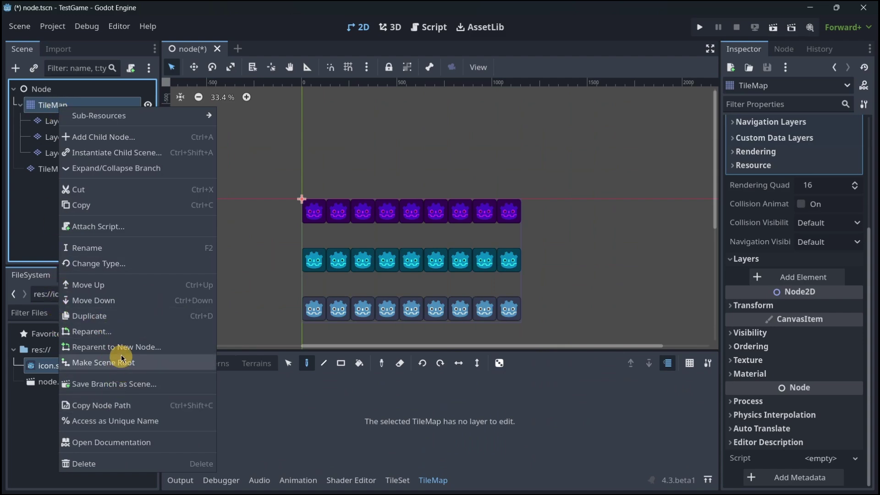
pyautogui.click(99, 258)
pyautogui.press('Up')
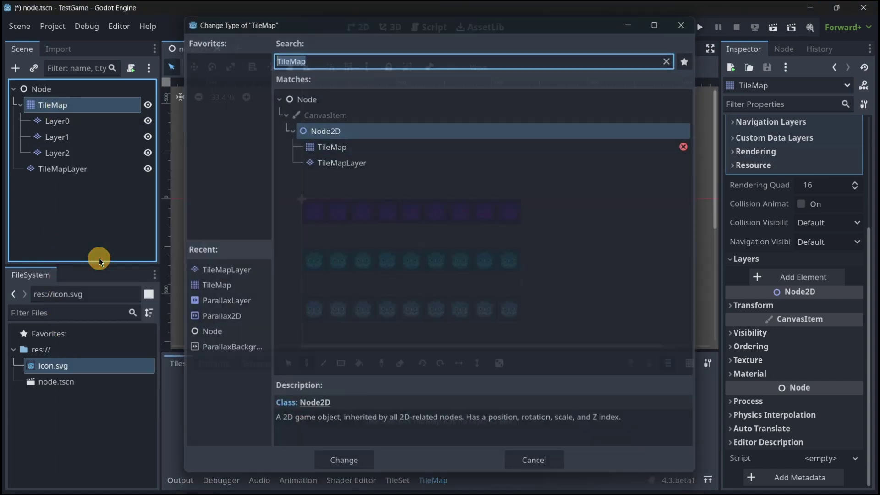
pyautogui.press('Return')
pyautogui.click(147, 105)
pyautogui.click(148, 105)
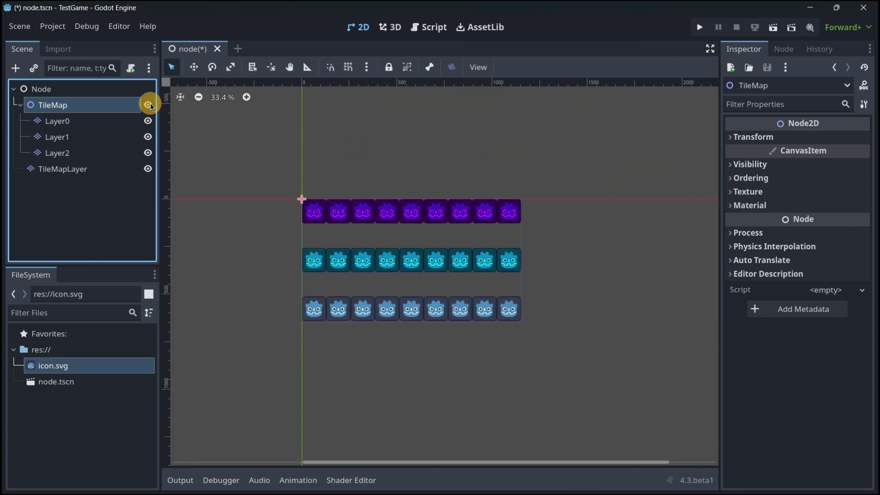